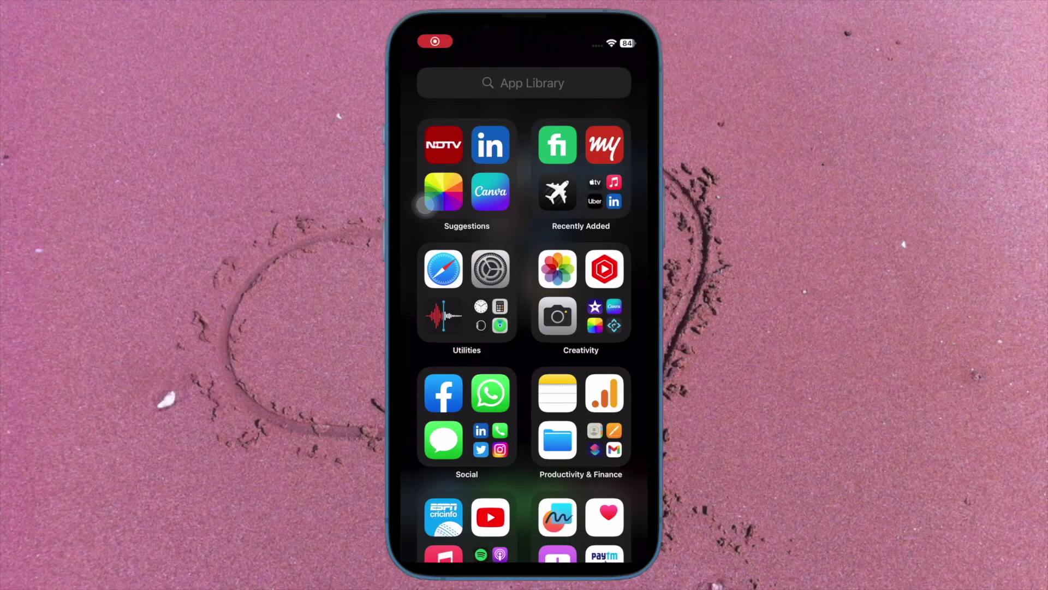
Browse the Creativity, Productivity & Finance, Utilities, Social and Recently Added App Library folders.
click(605, 317)
click(424, 206)
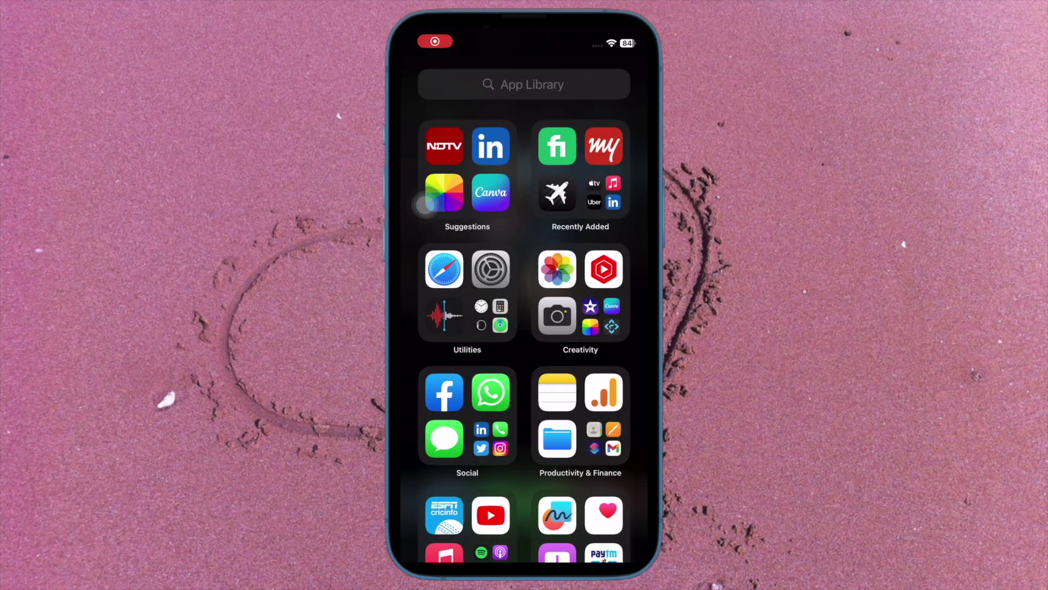
click(605, 440)
click(425, 206)
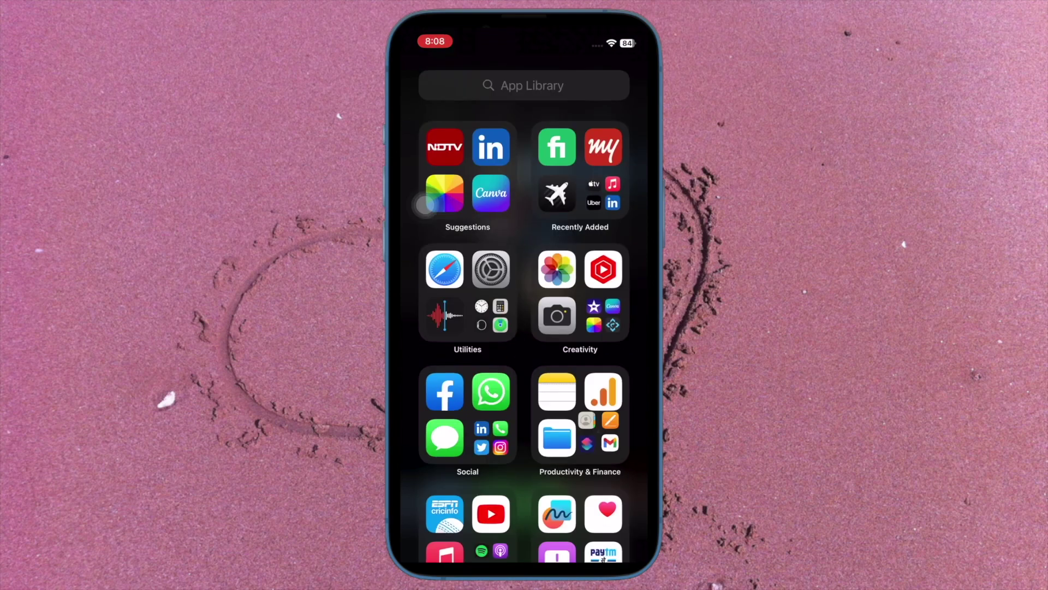
click(467, 271)
click(425, 207)
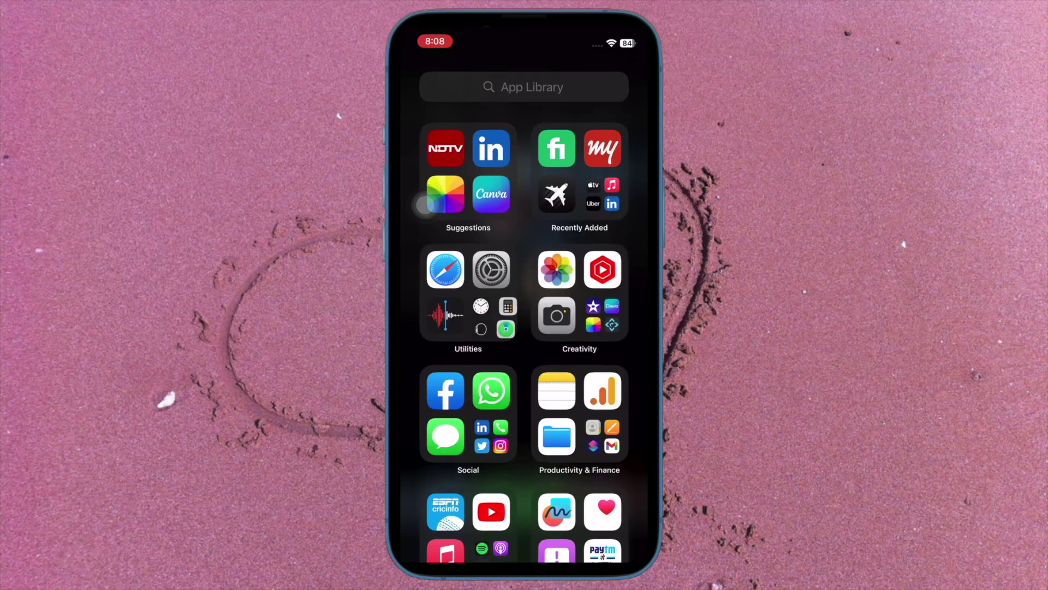
click(496, 444)
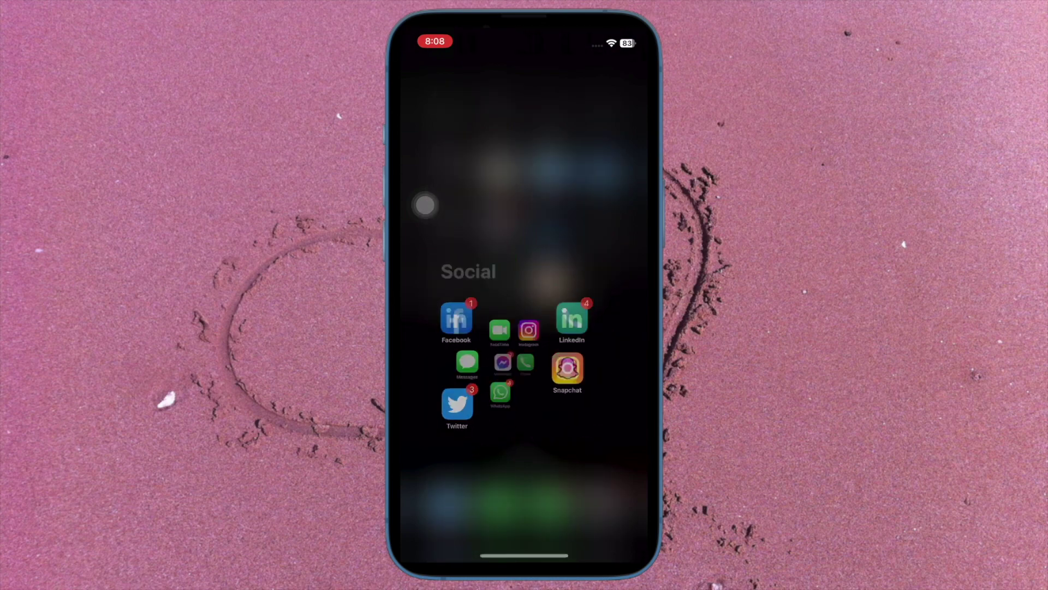
click(580, 168)
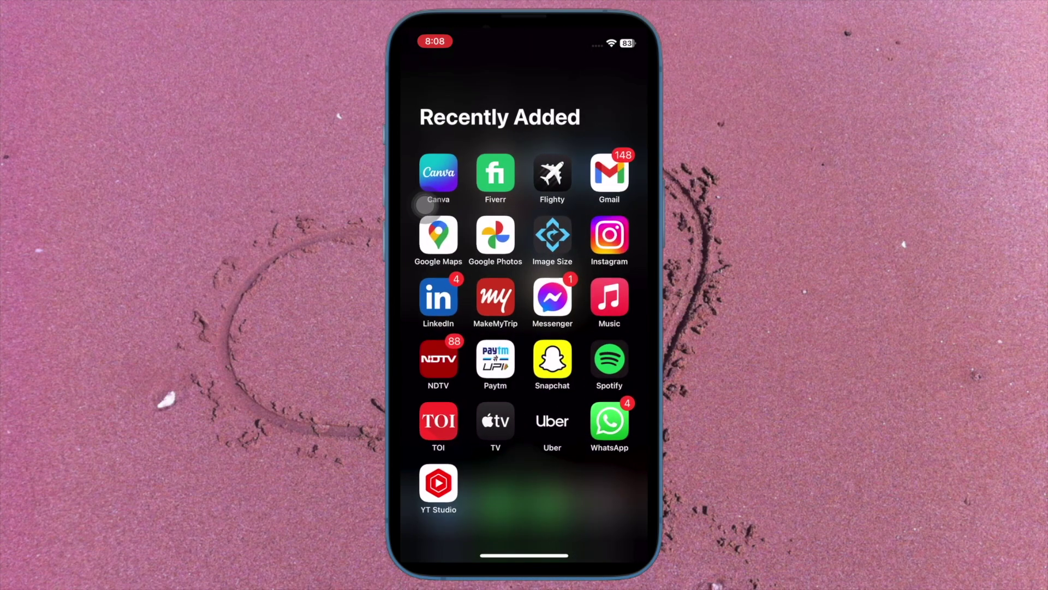
click(425, 206)
click(563, 292)
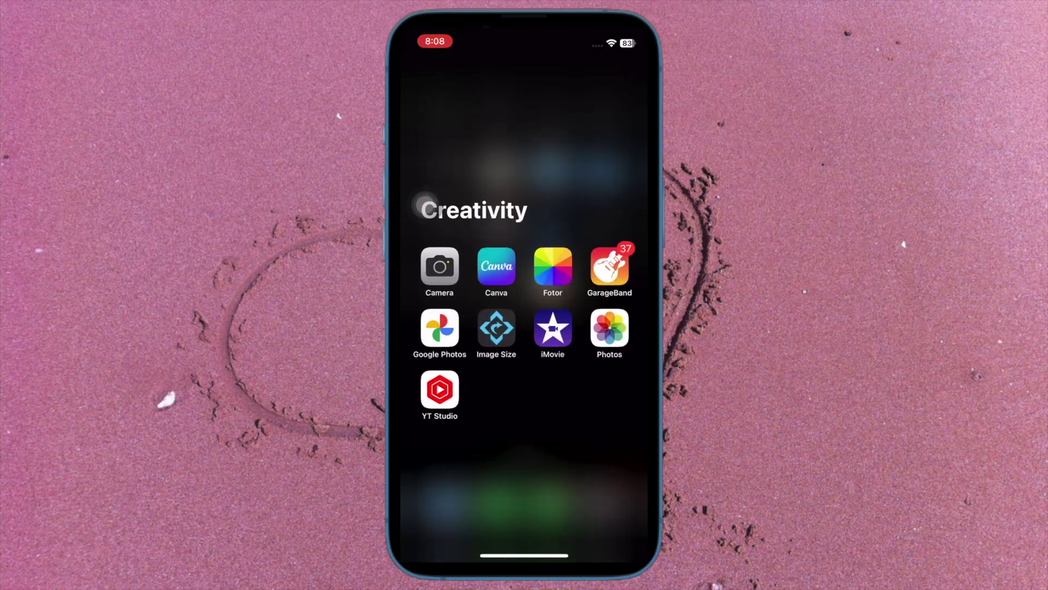
click(424, 207)
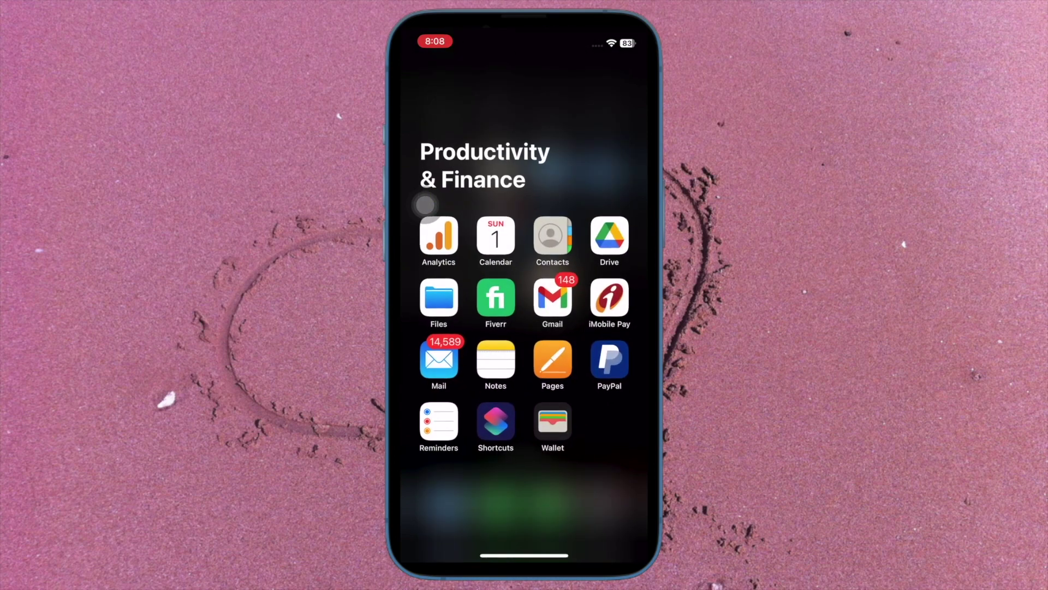
scroll(424, 206, down, 3)
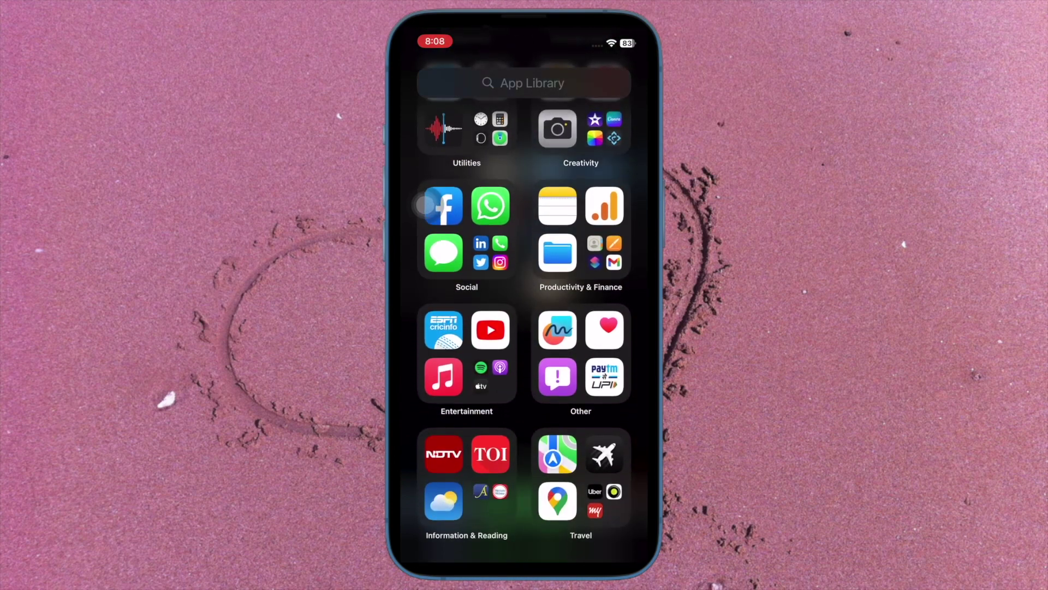
Revisit the Entertainment, Productivity & Finance, Social, Creativity and Utilities folders repeatedly.
click(490, 375)
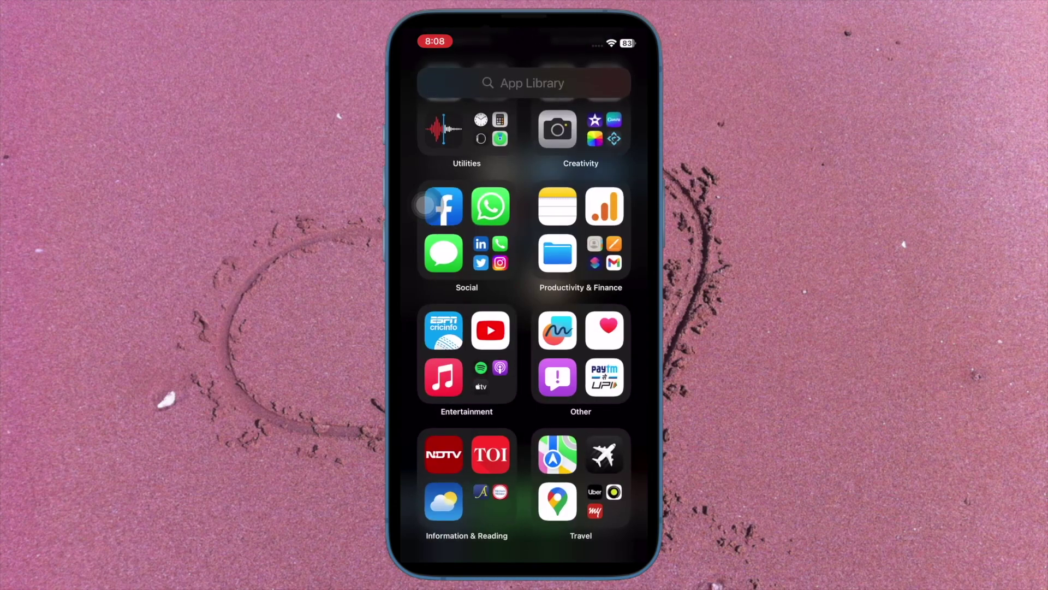
click(604, 253)
click(424, 205)
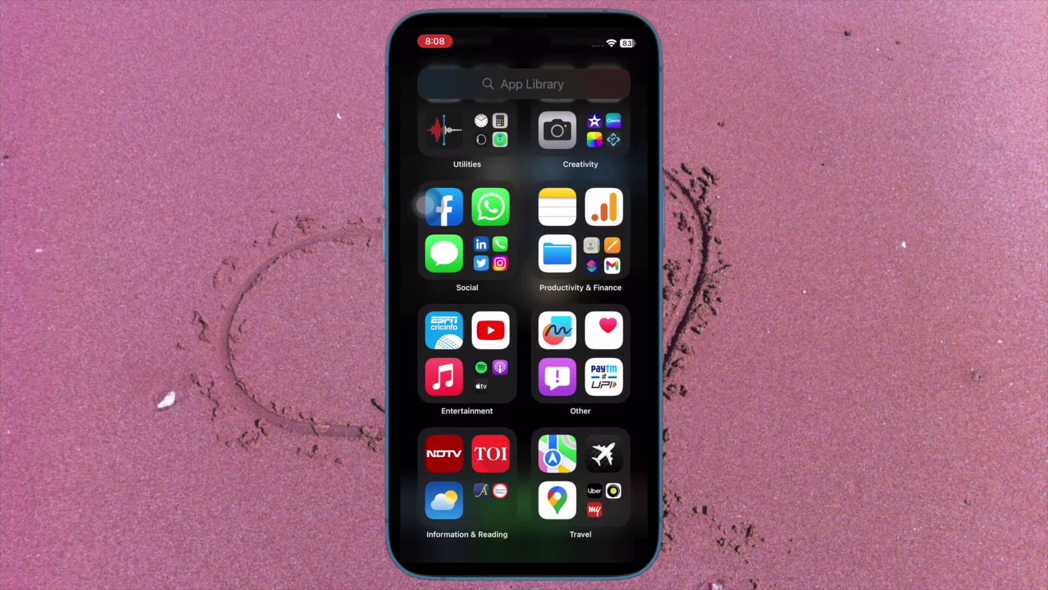
click(424, 205)
click(424, 204)
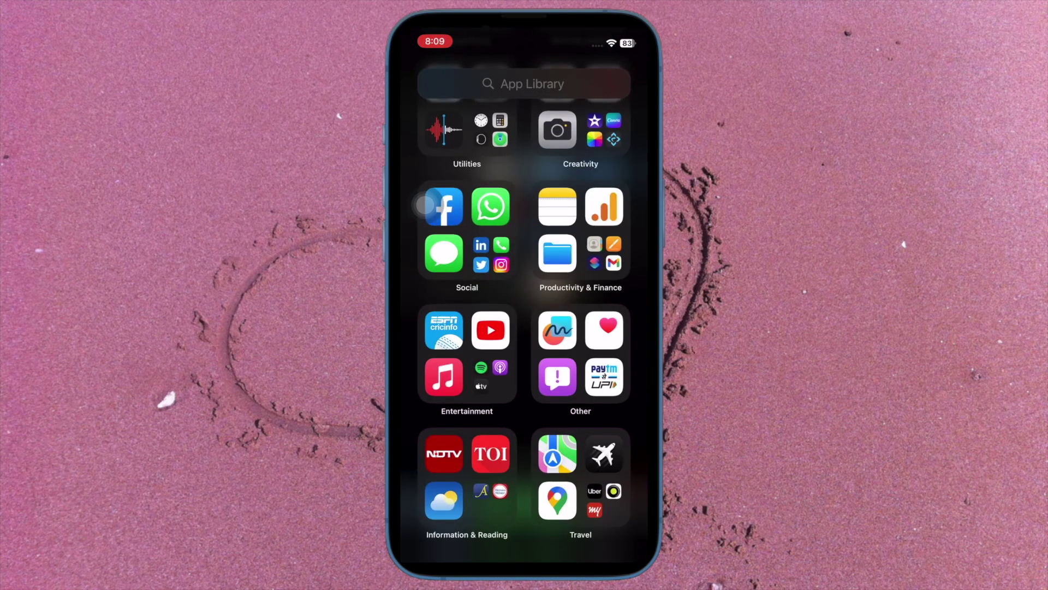
click(604, 252)
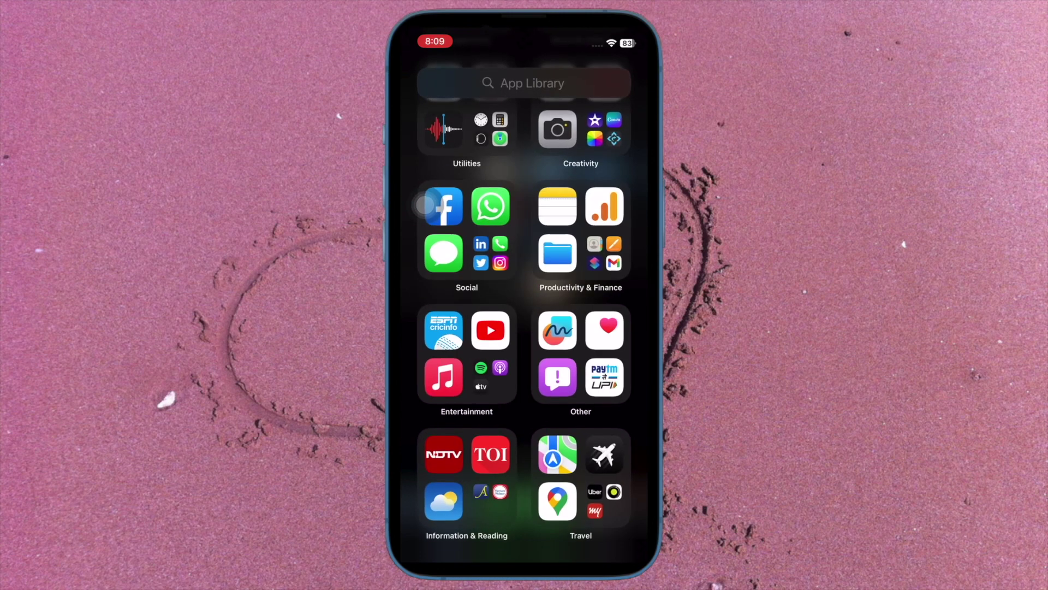
scroll(524, 295, up, 3)
click(575, 294)
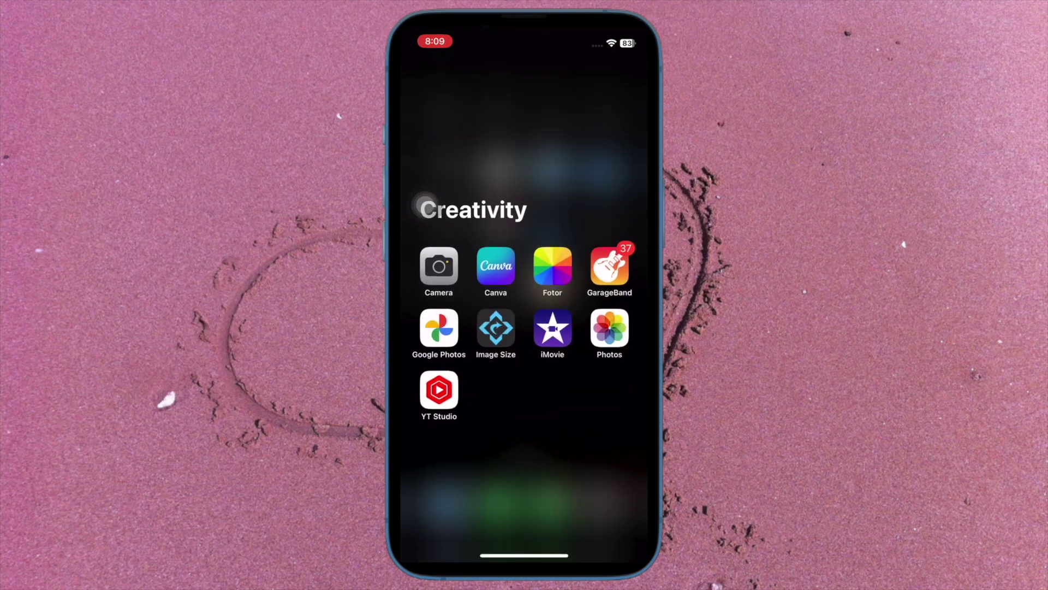
click(469, 296)
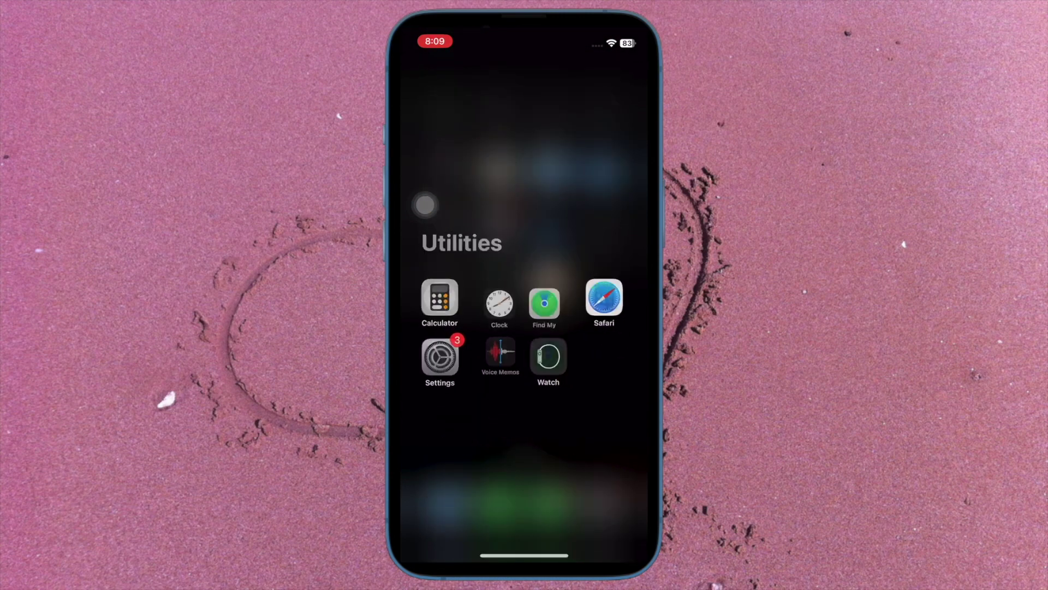
click(424, 205)
click(603, 316)
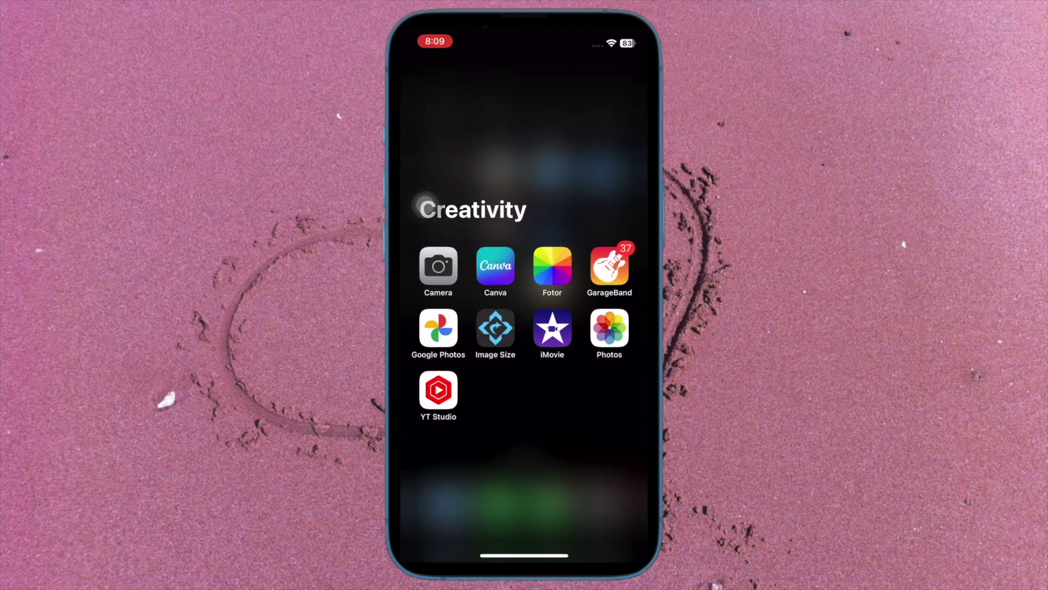
click(424, 205)
click(490, 440)
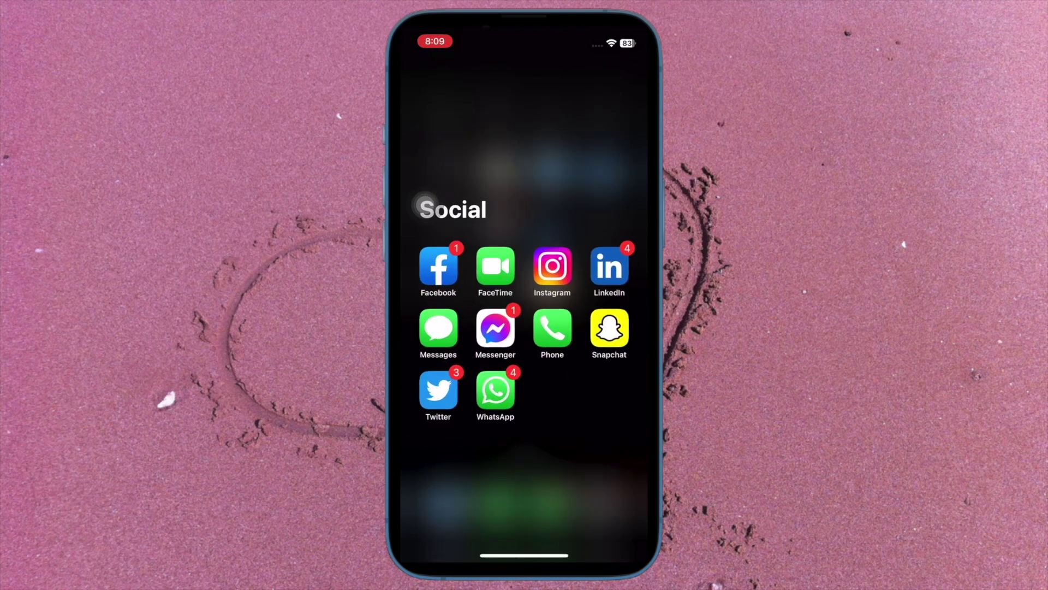
click(424, 204)
click(601, 434)
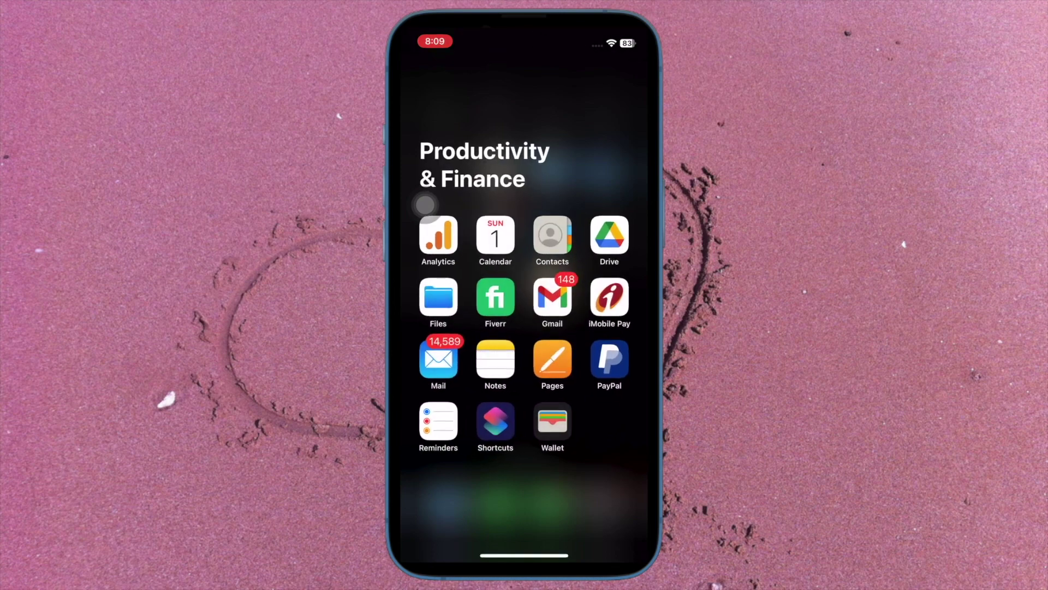
click(604, 315)
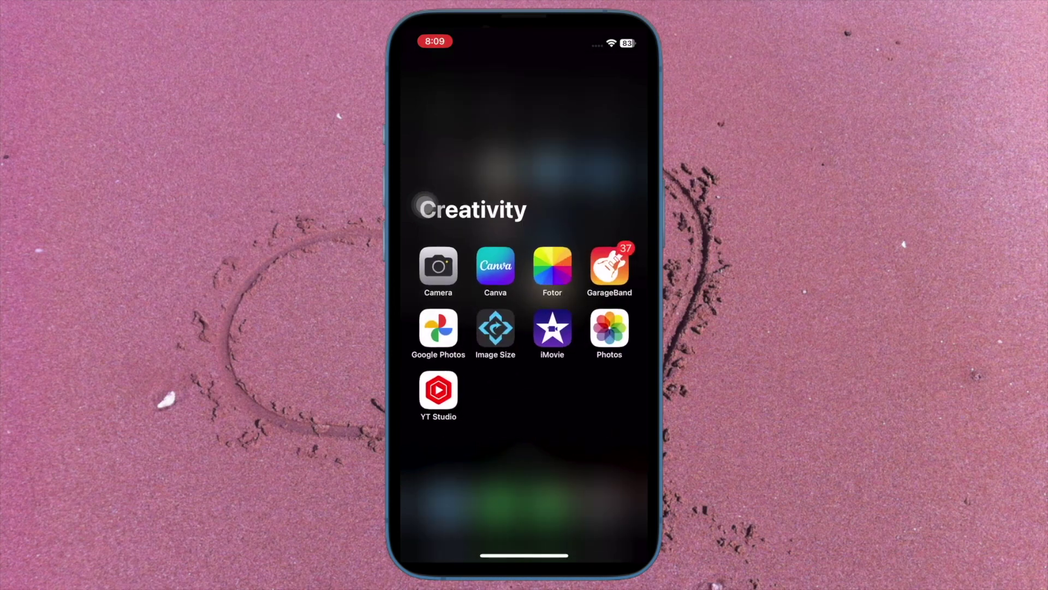
click(424, 205)
click(489, 440)
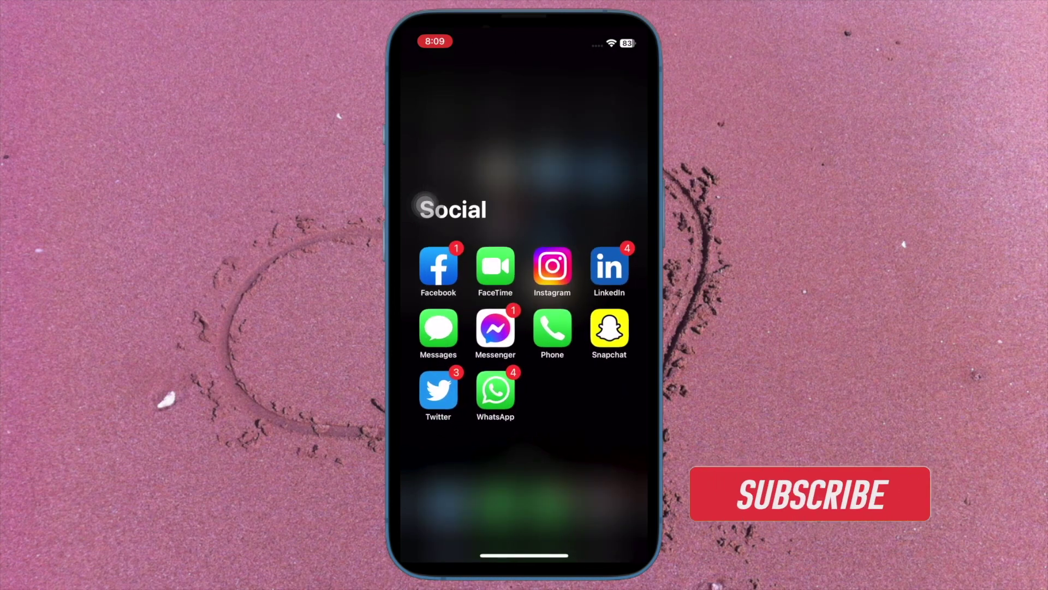
click(425, 205)
click(605, 440)
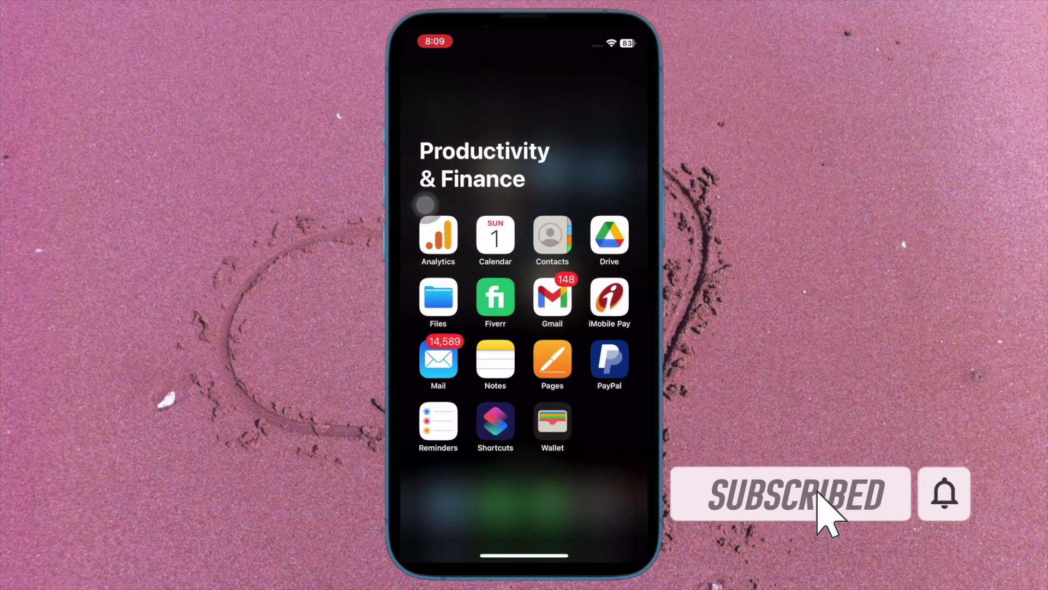
click(424, 205)
click(584, 281)
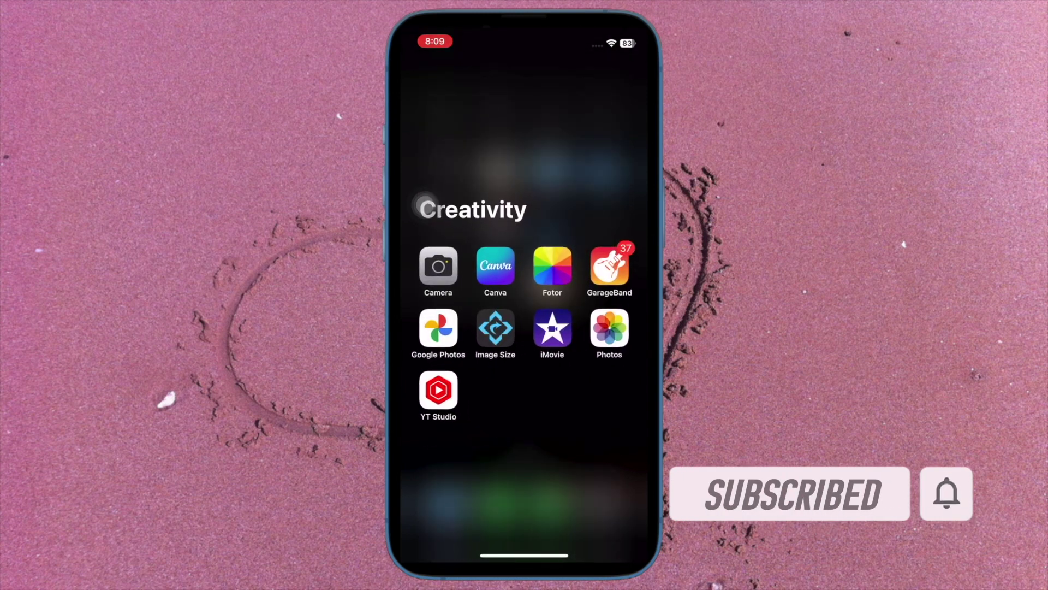
click(424, 205)
click(468, 293)
click(425, 206)
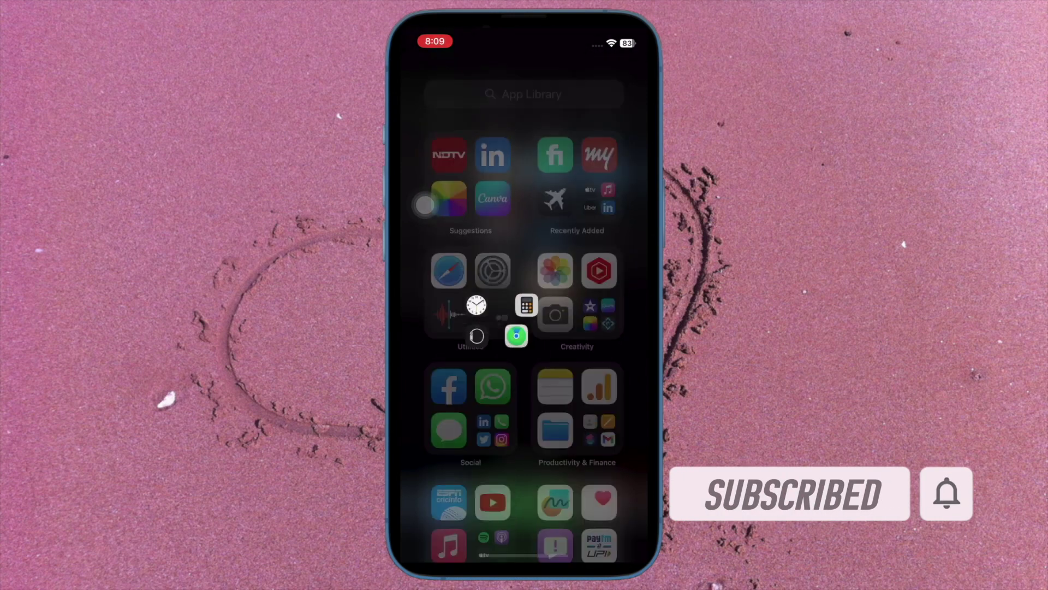
drag(425, 204, 425, 328)
scroll(425, 206, down, 5)
scroll(424, 204, down, 3)
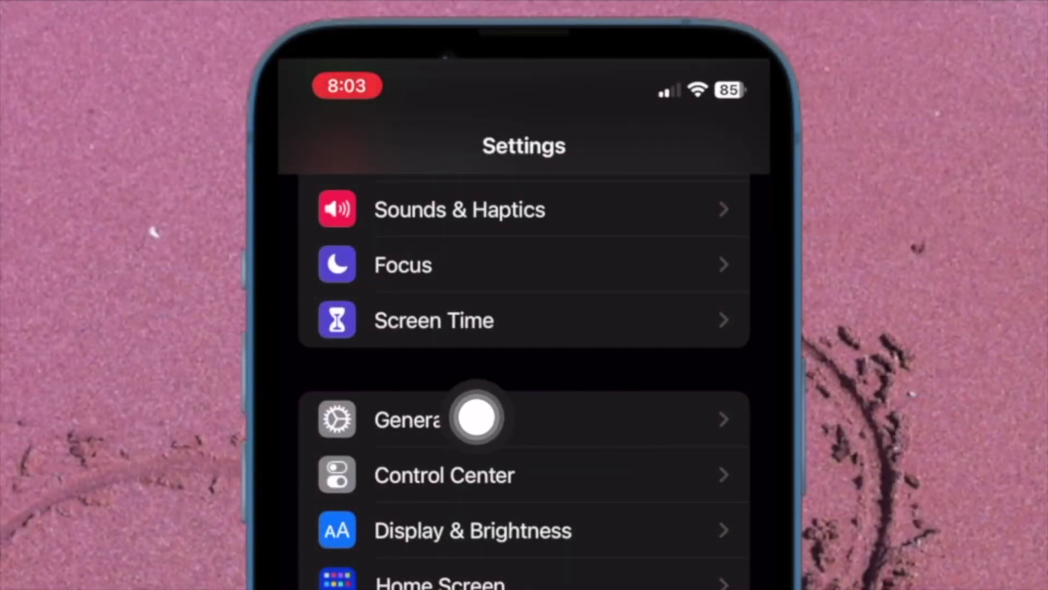
Go to General > Transfer or Reset iPhone and show the Reset choices.
click(475, 420)
scroll(720, 424, down, 5)
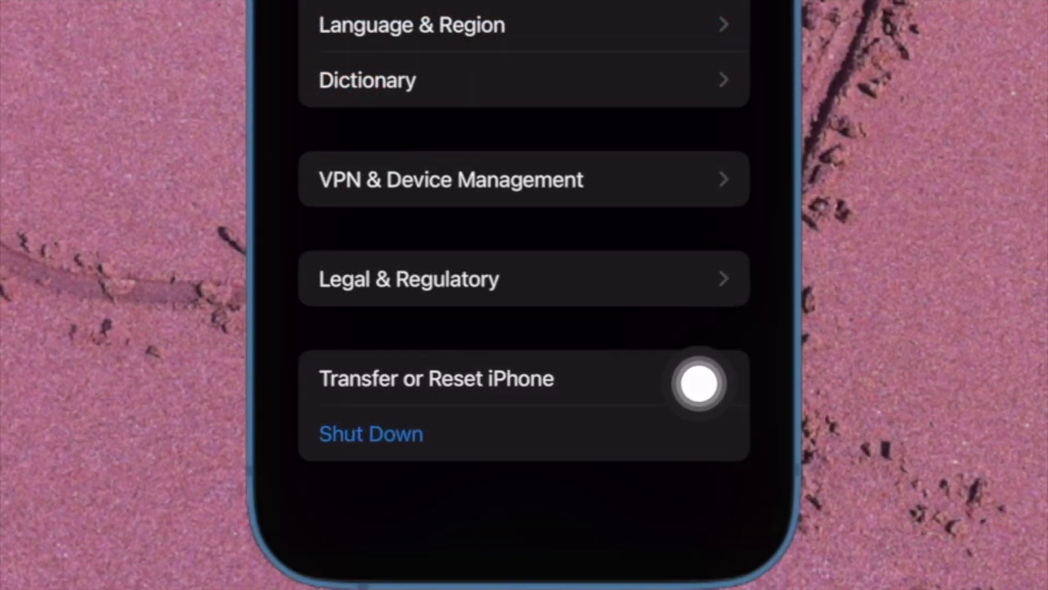
click(696, 377)
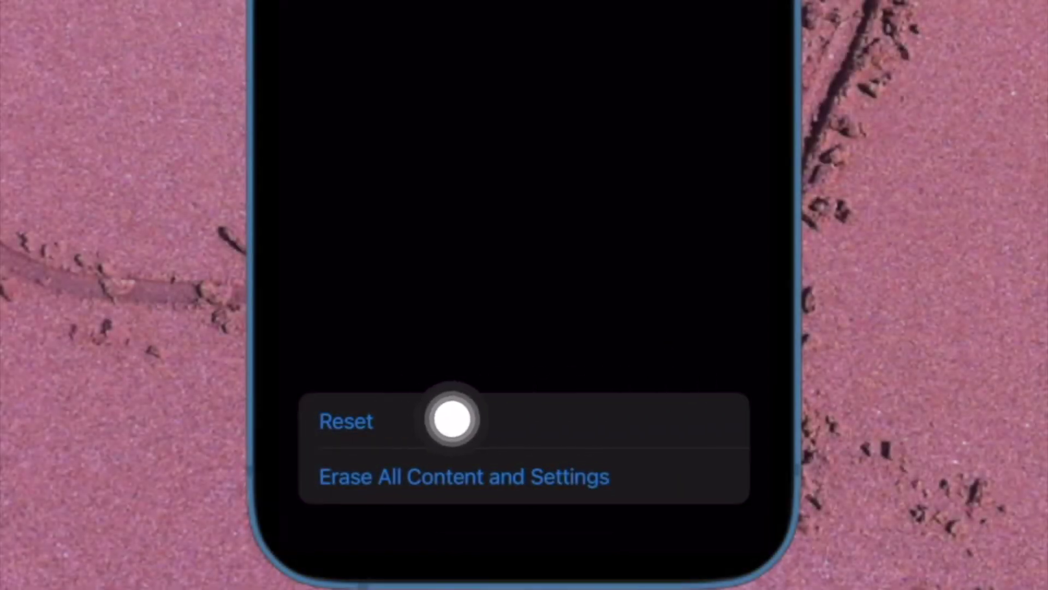
click(451, 416)
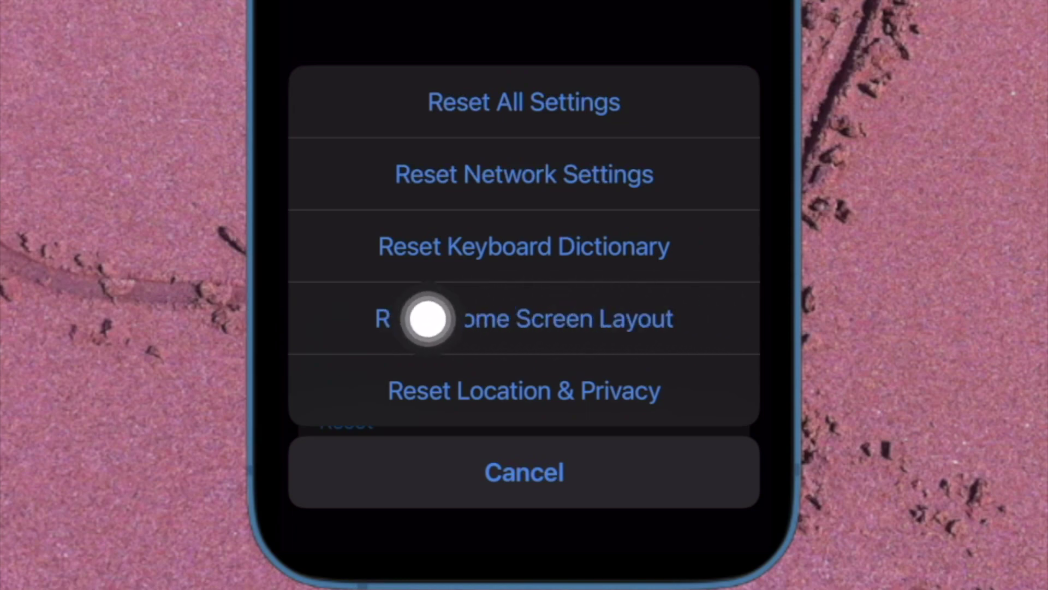
Choose Reset Home Screen Layout from the reset action sheet.
click(717, 321)
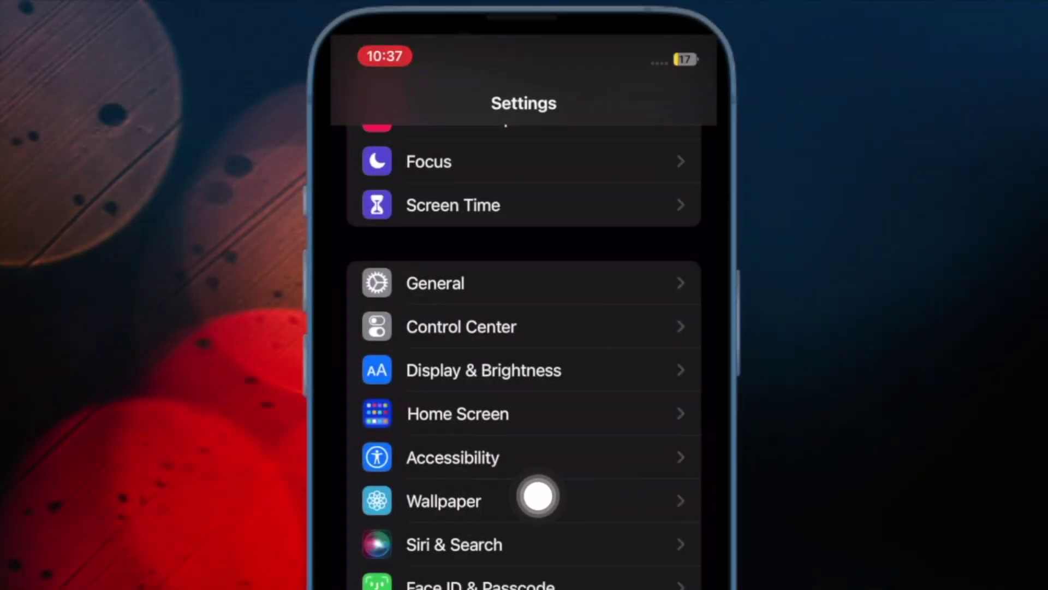
In Wallpaper settings, drag the color slider right for a more saturated yellow.
click(538, 496)
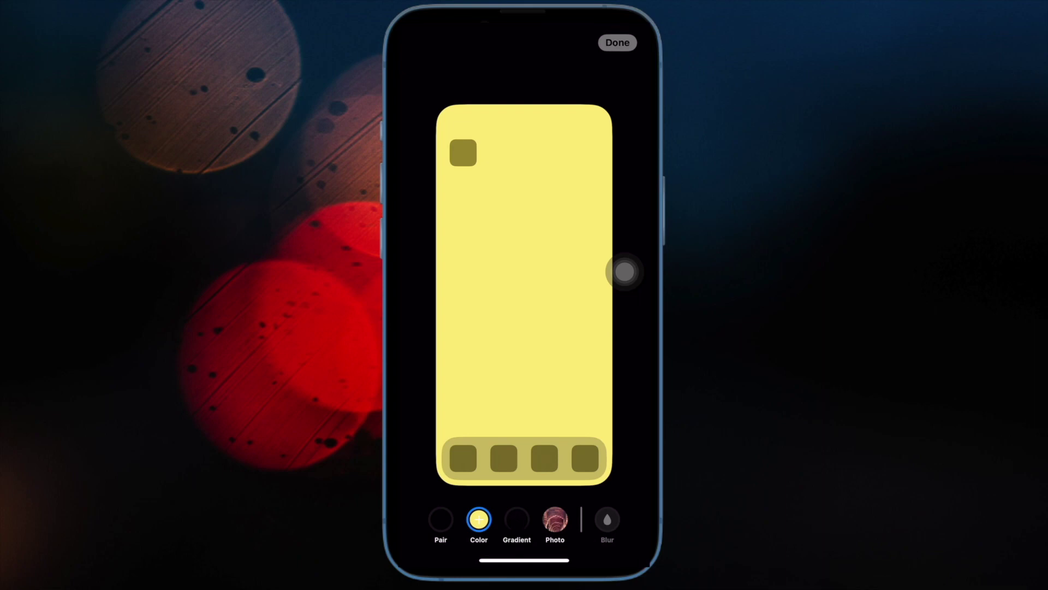
click(478, 519)
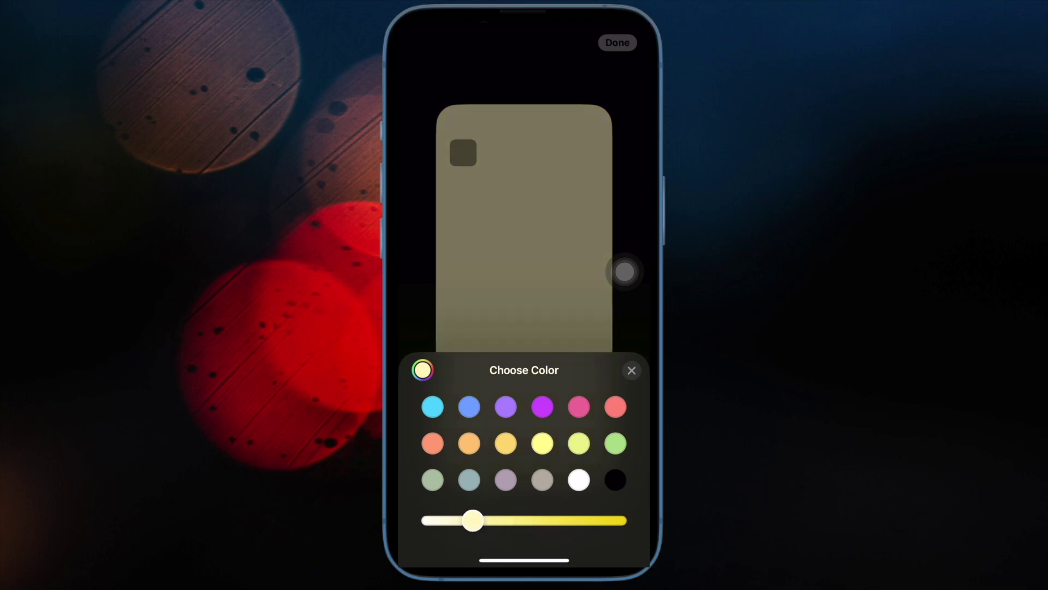
drag(478, 520, 536, 520)
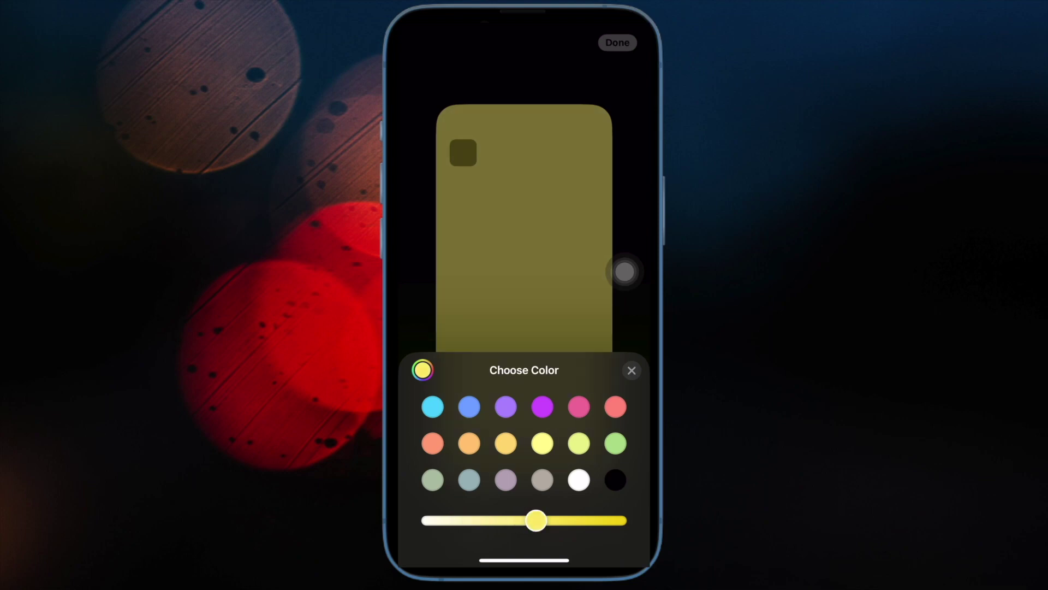